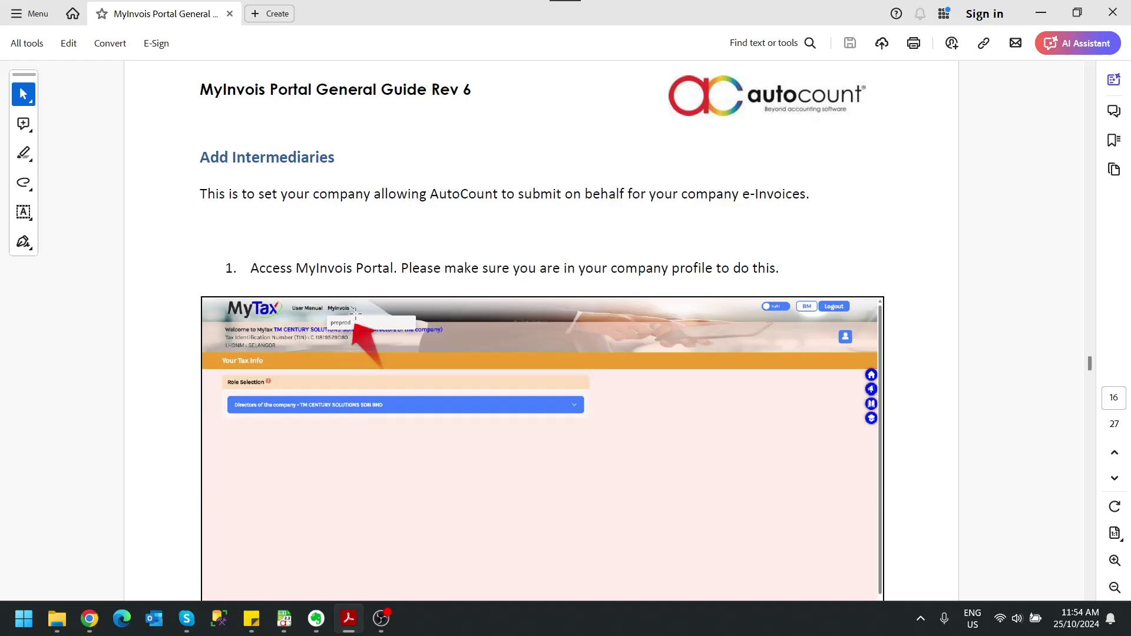
Scroll the guide to page 17, step 3: clicking 'Add Intermediary' in the Representatives table.
scroll(377, 314, down, 10)
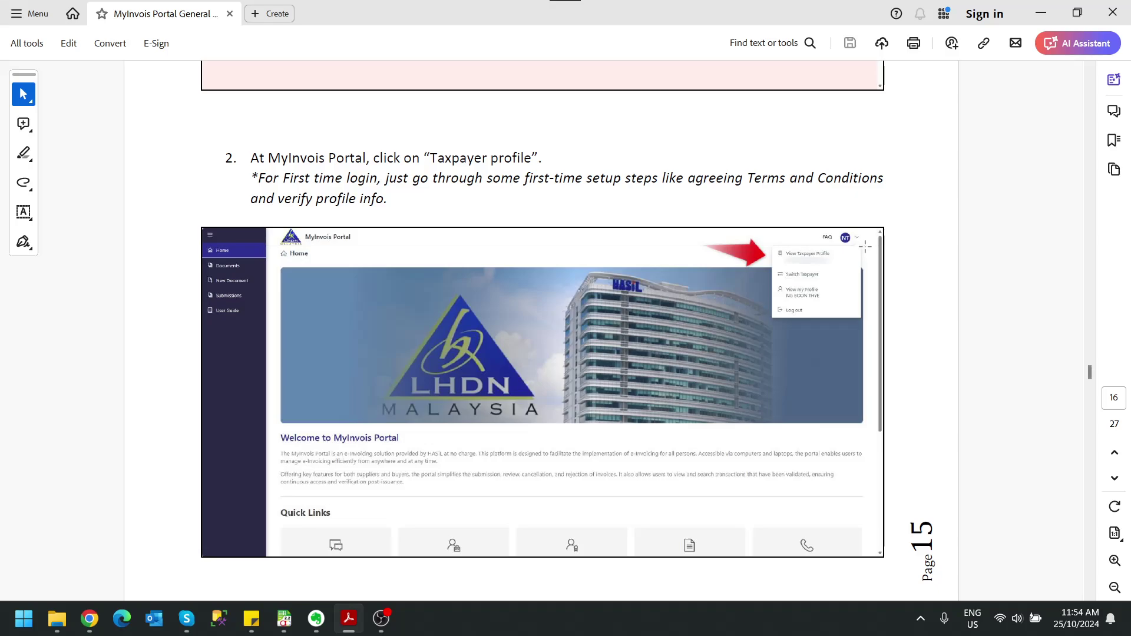
scroll(866, 250, down, 5)
scroll(864, 247, down, 5)
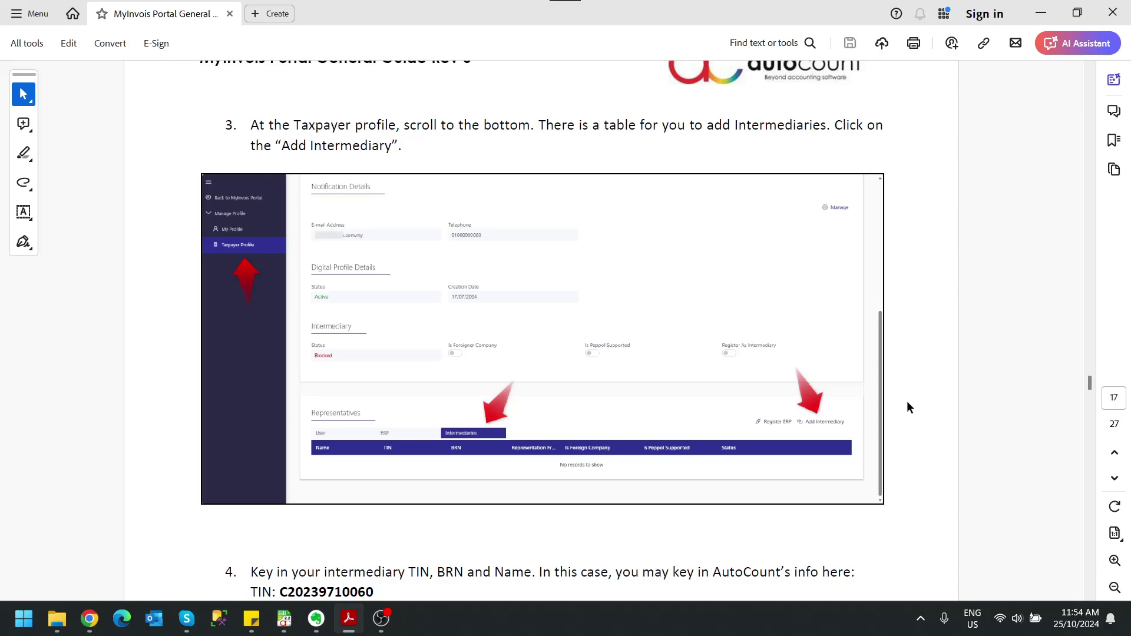
Scroll to step 4, which shows entering the intermediary's TIN, BRN and name, then Search.
scroll(907, 402, down, 7)
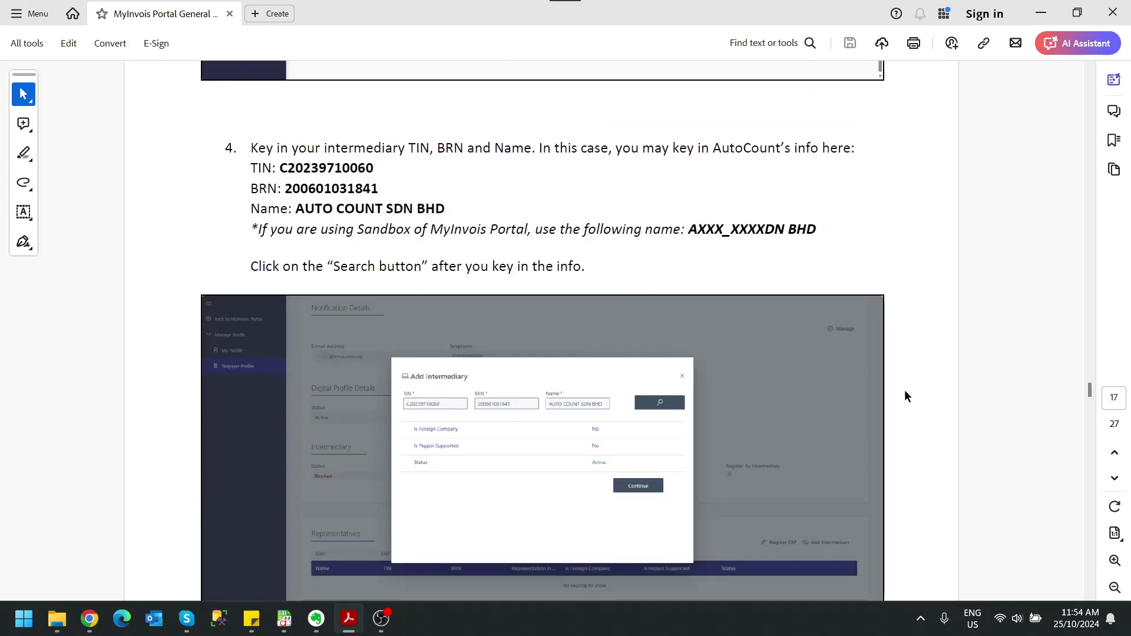
scroll(906, 396, down, 1)
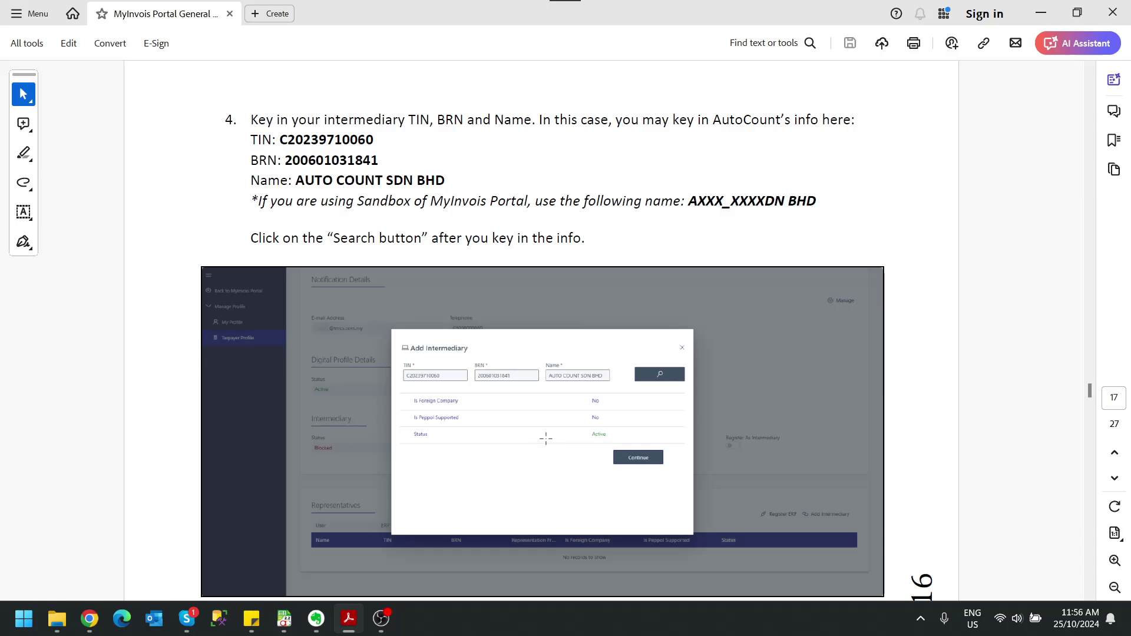
Scroll to page 18, step 5, on effective dates, permissions and saving.
scroll(526, 439, down, 4)
scroll(559, 431, down, 7)
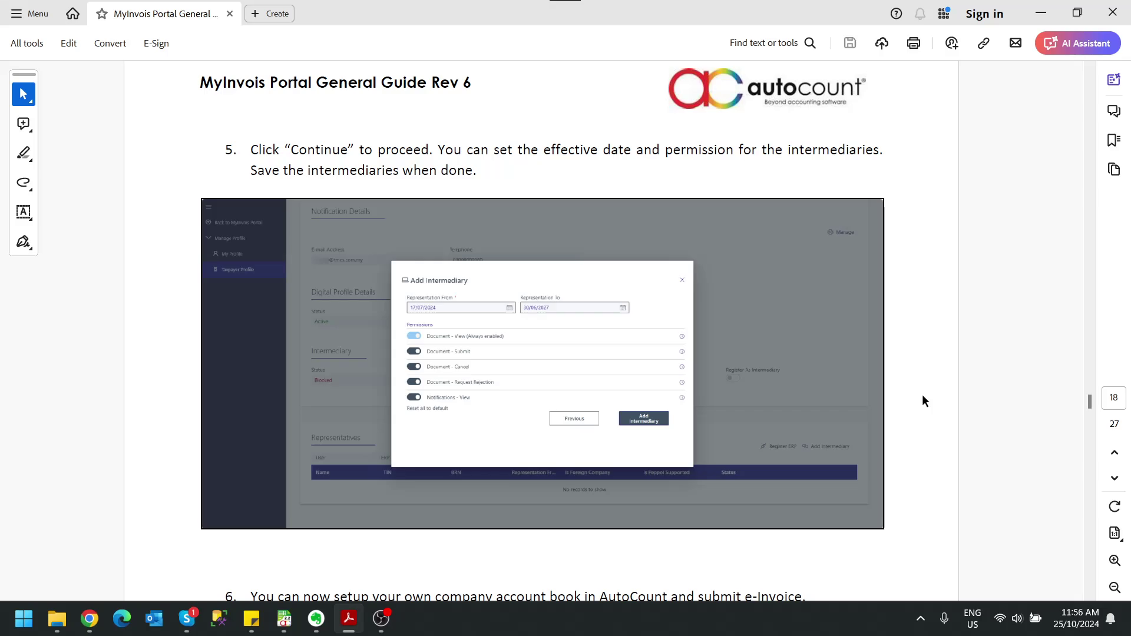
scroll(834, 422, down, 1)
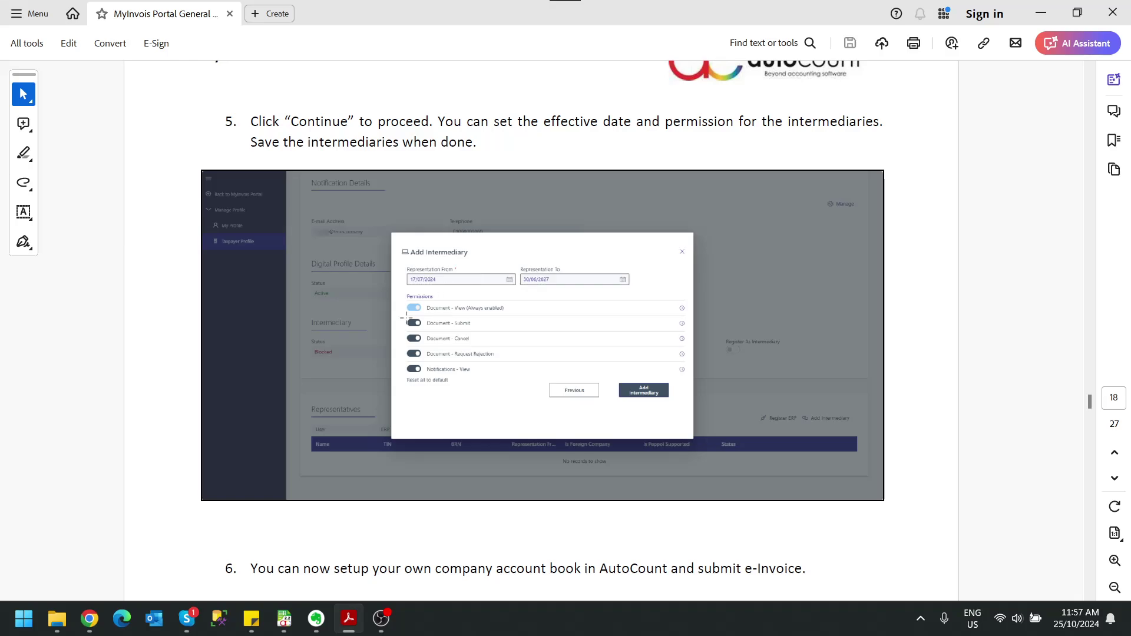
Switch to Chrome and choose View Taxpayer Profile from the account menu.
click(90, 619)
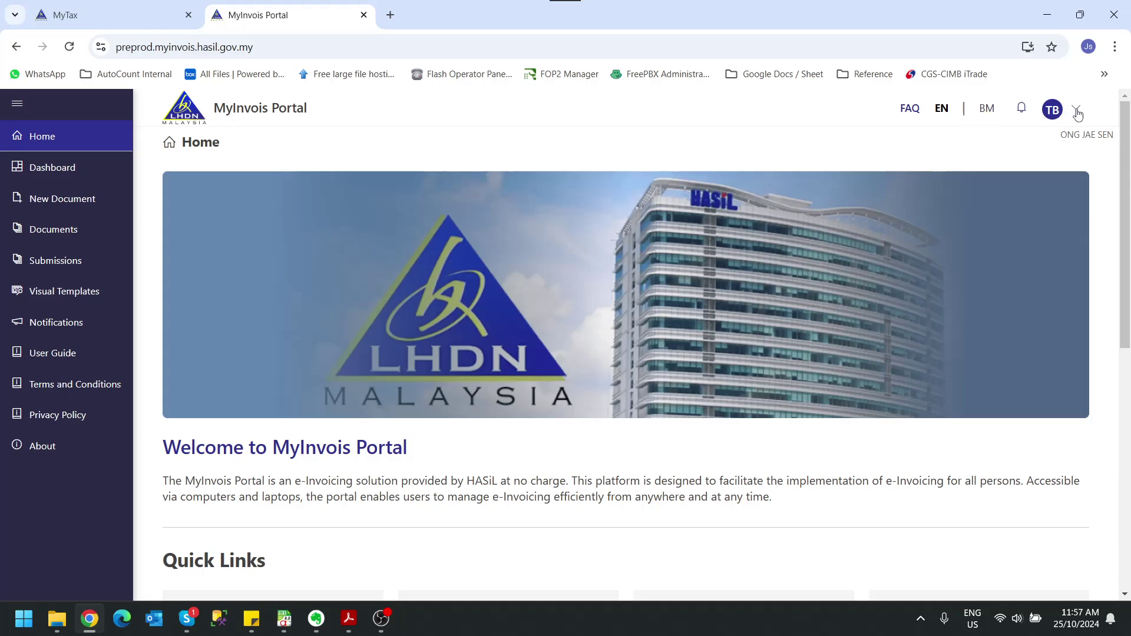
click(1077, 110)
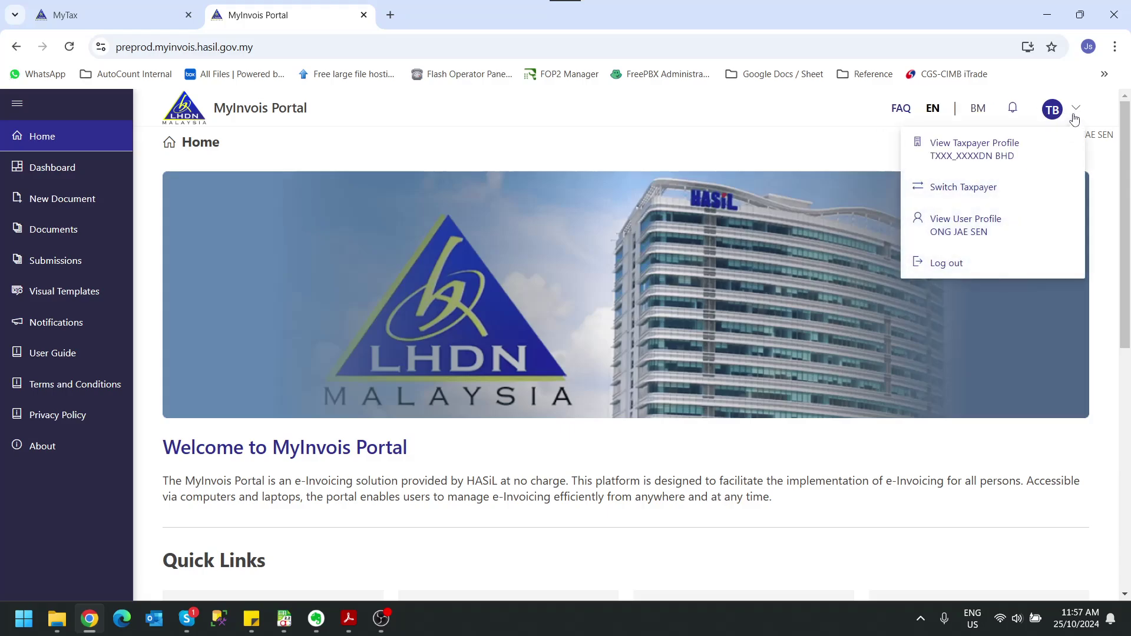
click(990, 155)
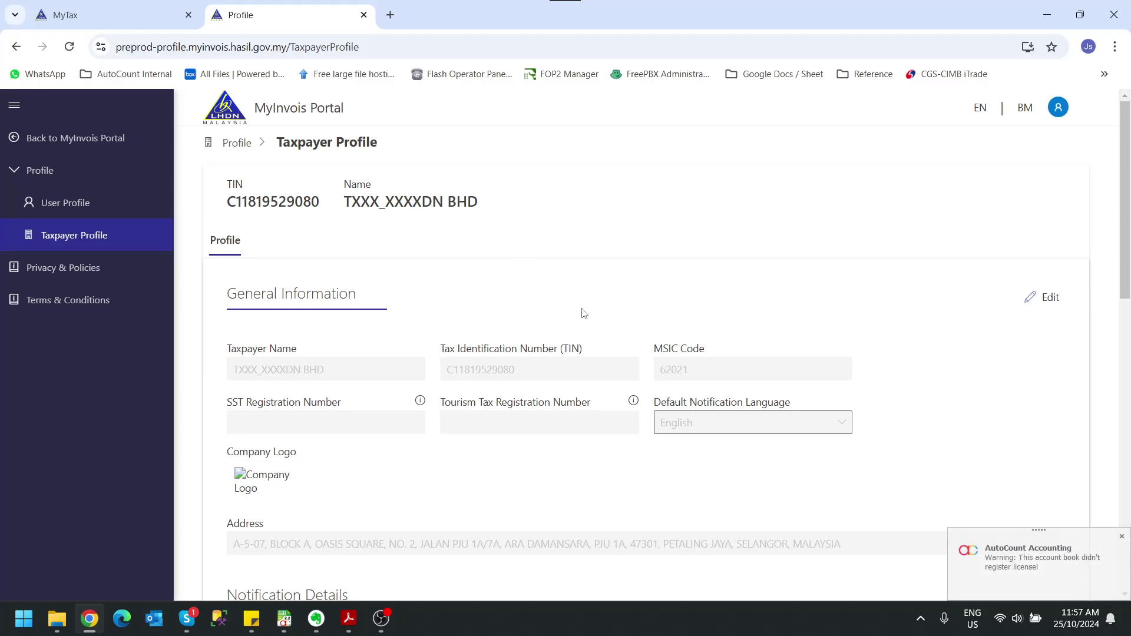
Scroll down to Representatives and show the Intermediaries list, with one active intermediary.
scroll(584, 313, down, 4)
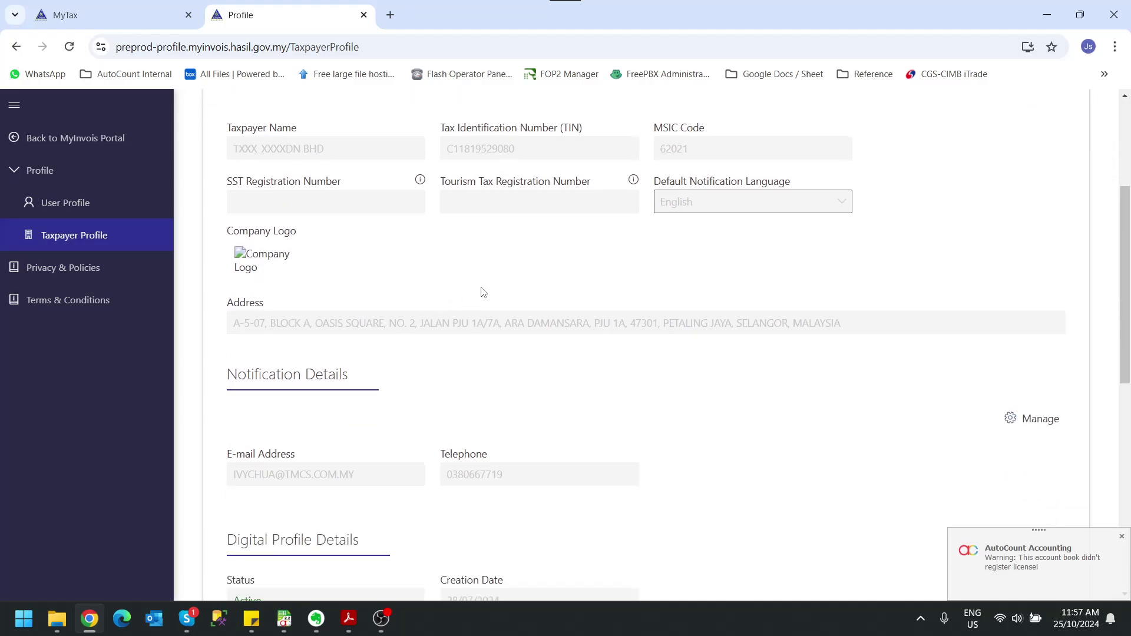
scroll(484, 291, down, 9)
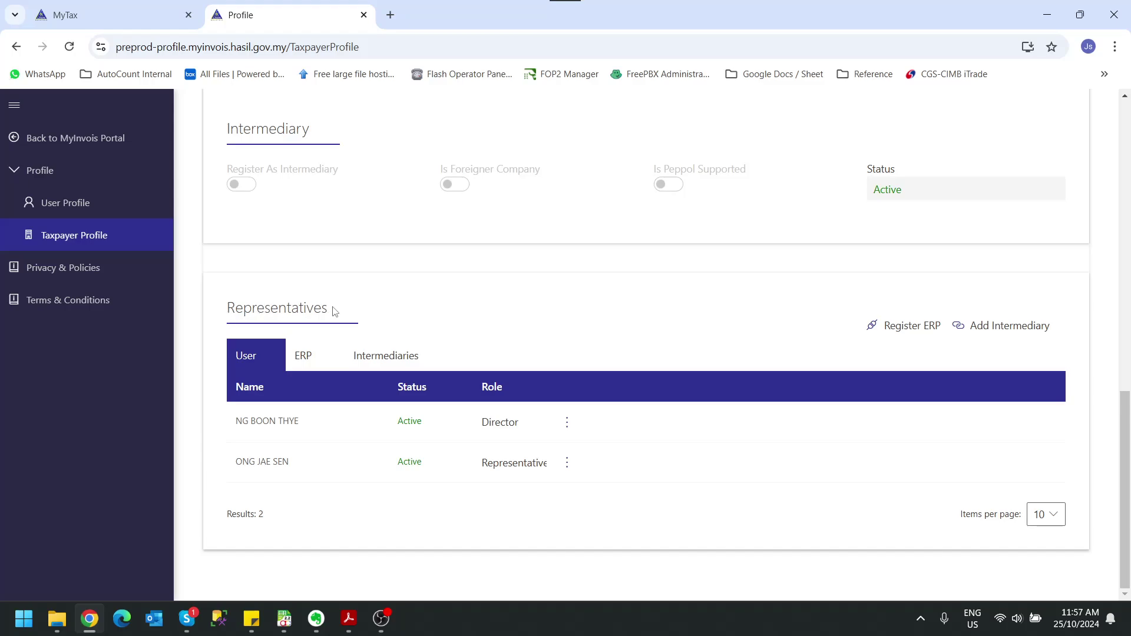
click(394, 369)
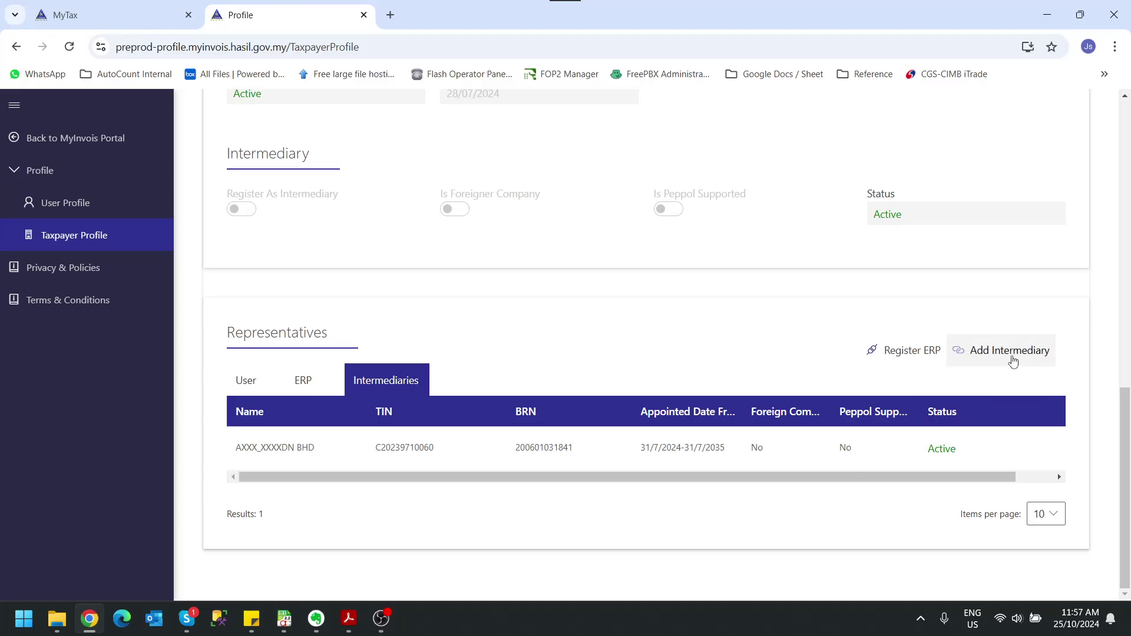
Try adding AUTO COUNT SDN BHD as a new intermediary with its TIN, BRN and name.
click(1011, 361)
click(403, 232)
click(391, 260)
click(543, 228)
click(563, 263)
click(754, 229)
click(759, 258)
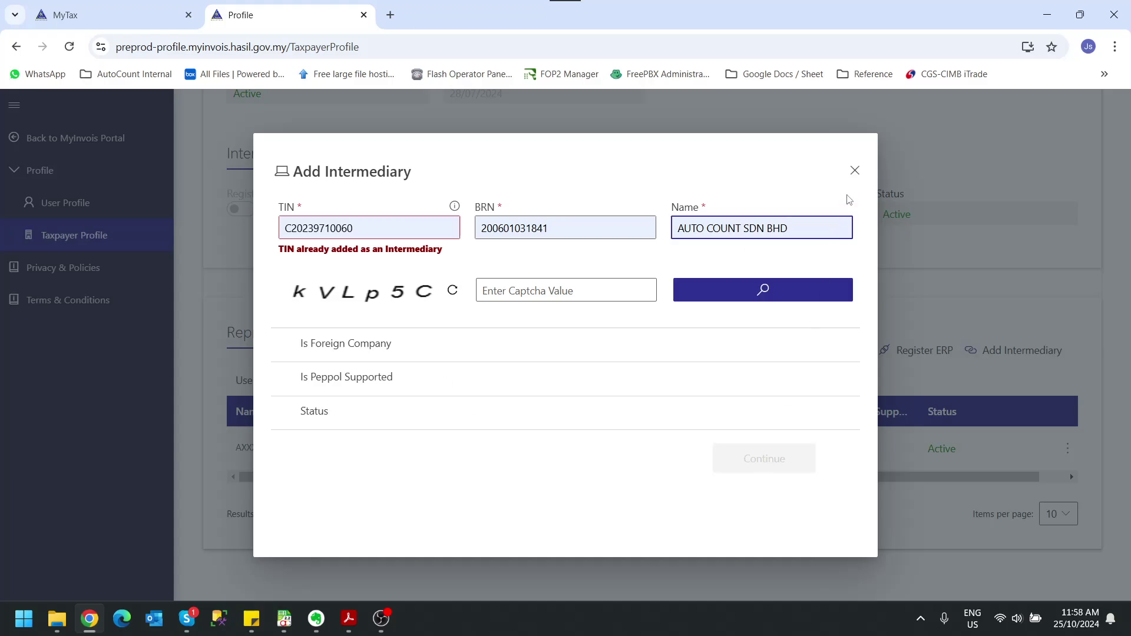
Close the form after the 'already added' error and open the existing intermediary row's actions menu.
click(856, 170)
drag(861, 478, 942, 482)
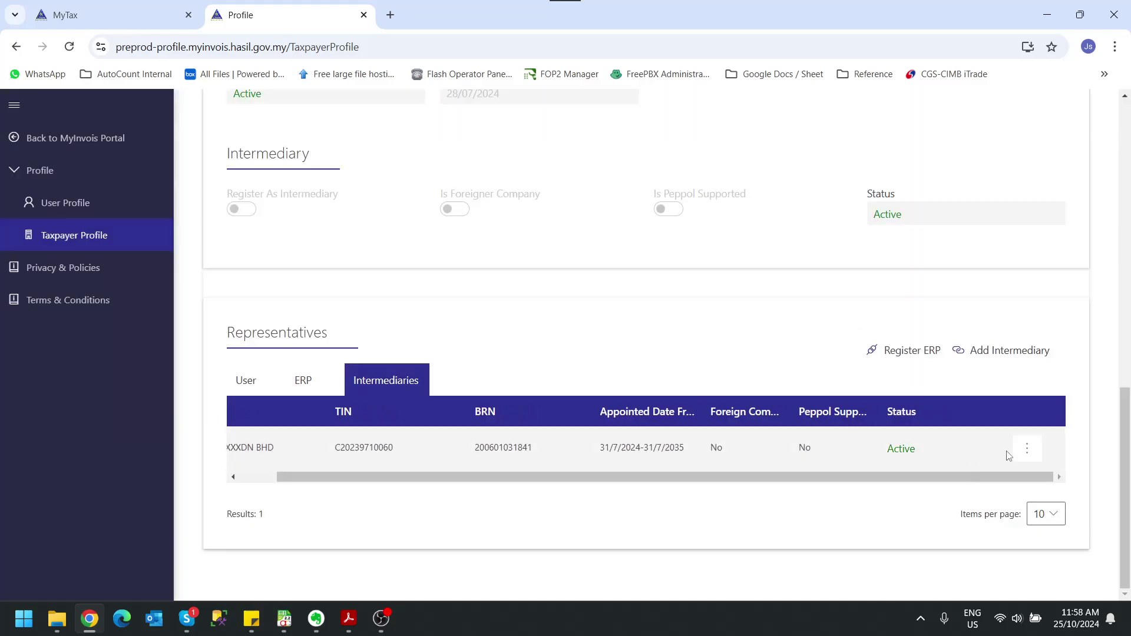
click(1026, 449)
Edit the intermediary, keep every permission enabled including Notifications - View, and save it.
click(1023, 477)
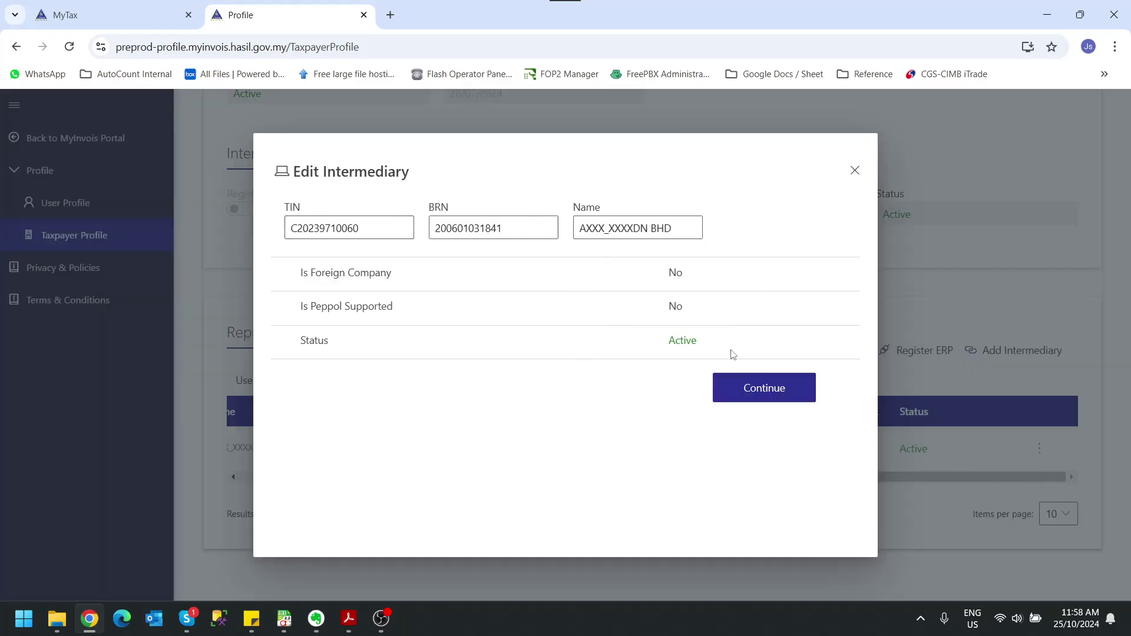
click(780, 396)
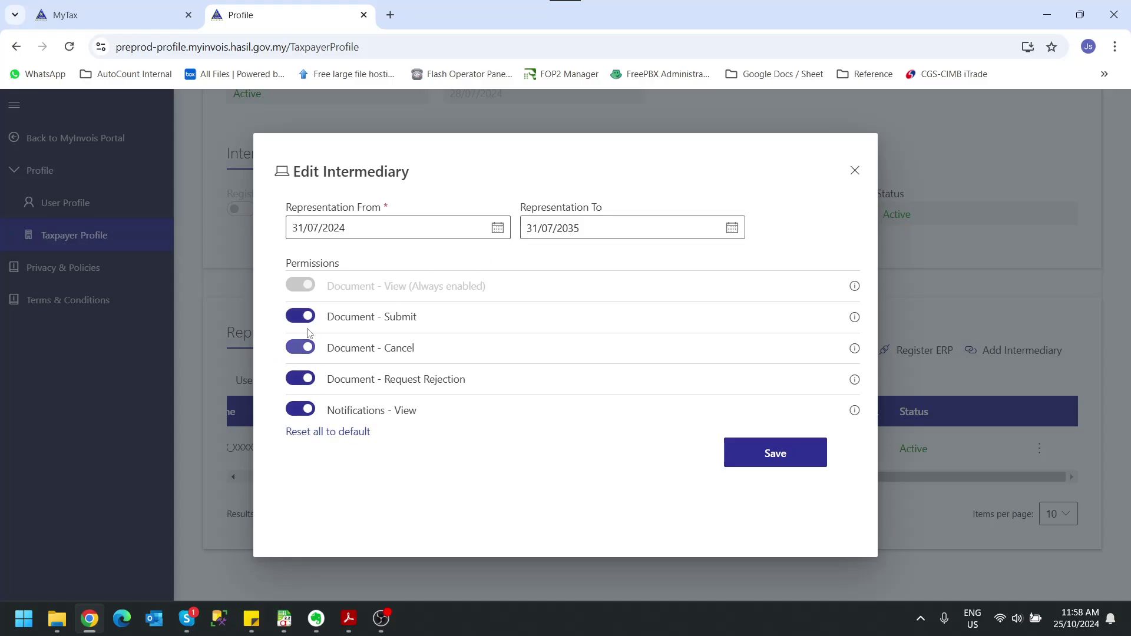
click(304, 410)
click(305, 413)
click(304, 412)
click(305, 412)
click(784, 467)
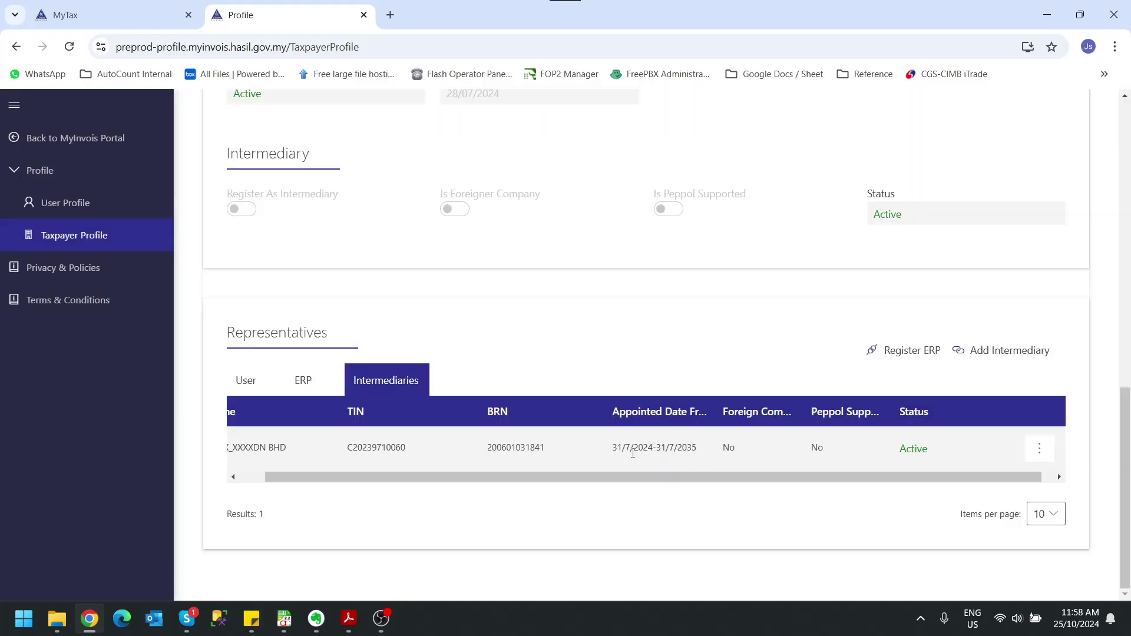